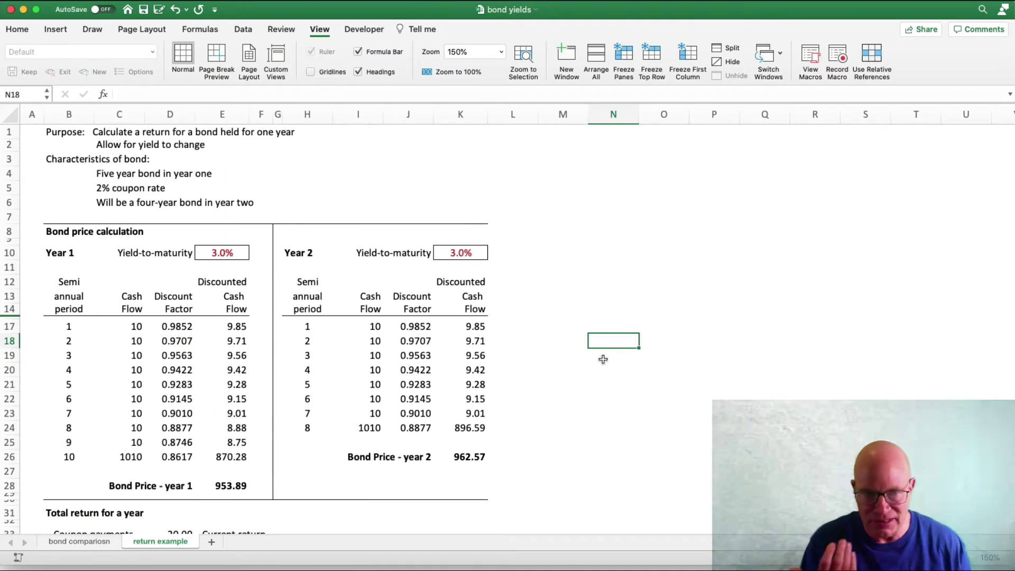
{"action": "left_click", "coordinate": [163, 151]}
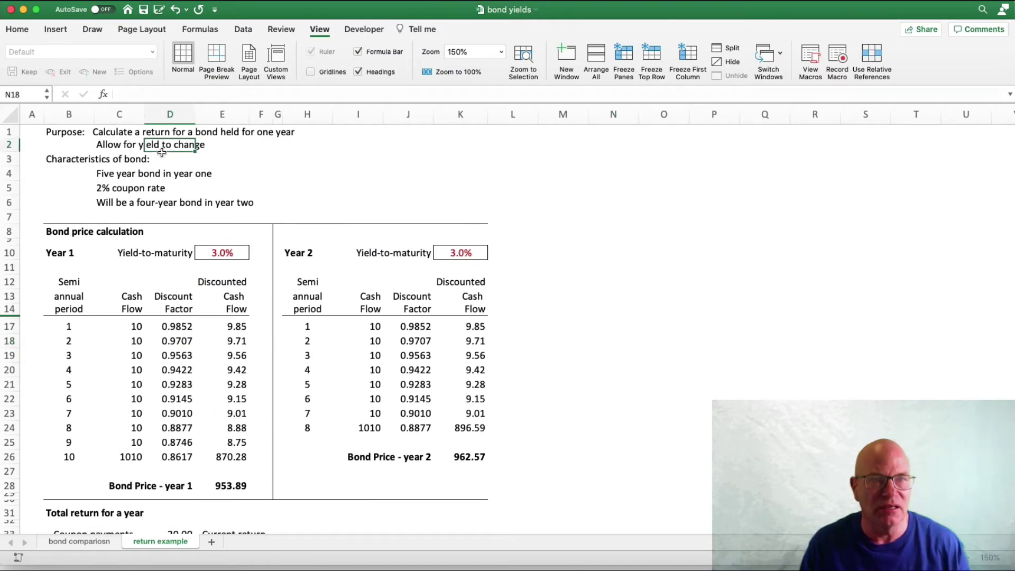
{"action": "left_click", "coordinate": [122, 145]}
{"action": "key", "text": "Up"}
{"action": "key", "text": "Left"}
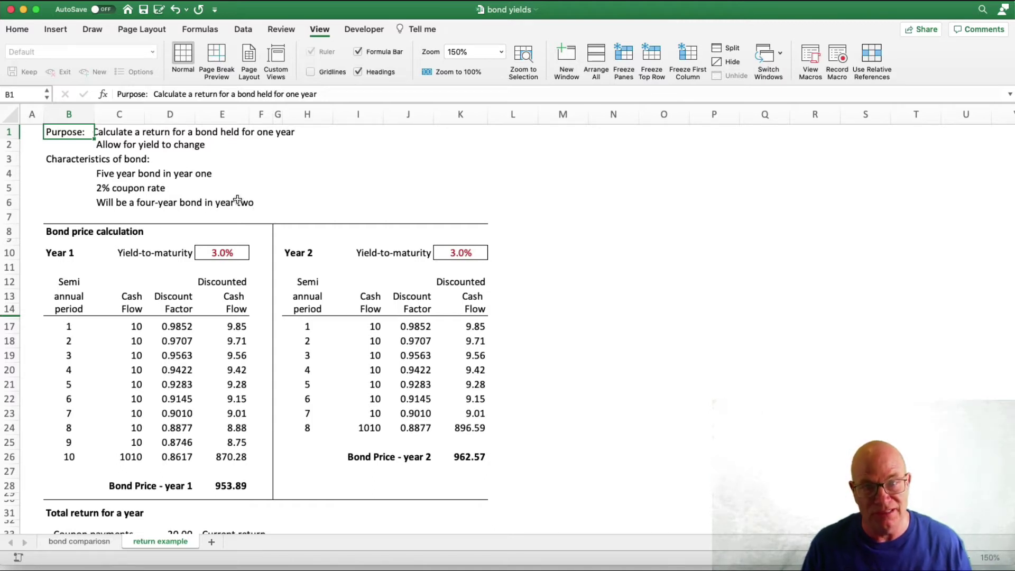
{"action": "key", "text": "Down"}
{"action": "key", "text": "Down"}
{"action": "key", "text": "Down"}
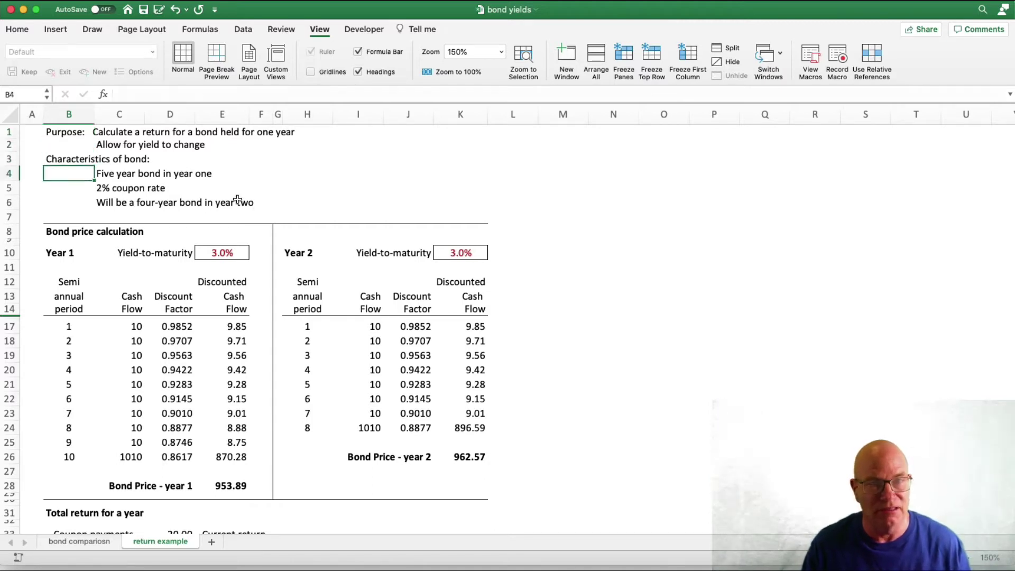
{"action": "key", "text": "Right"}
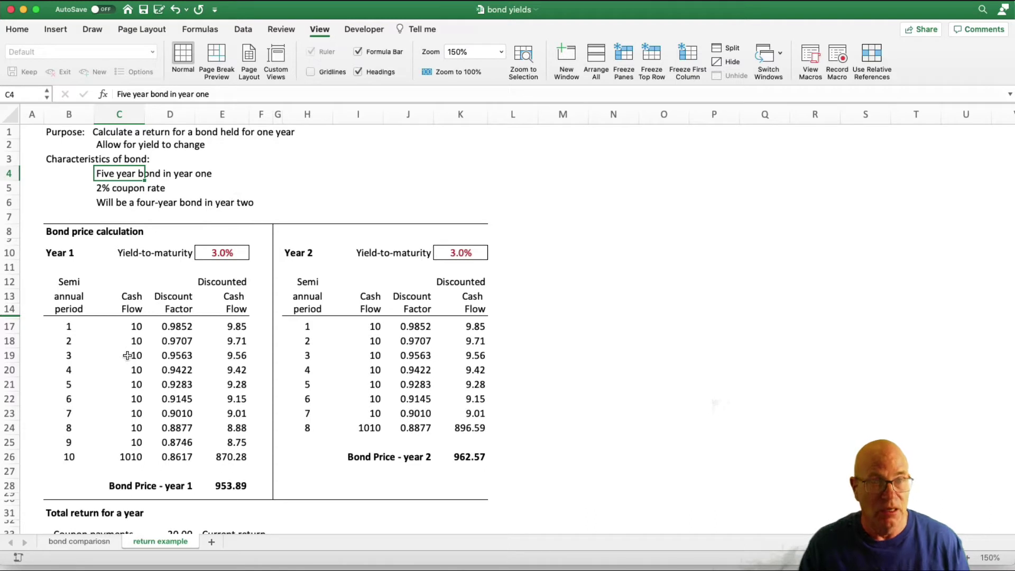
{"action": "left_click", "coordinate": [99, 236]}
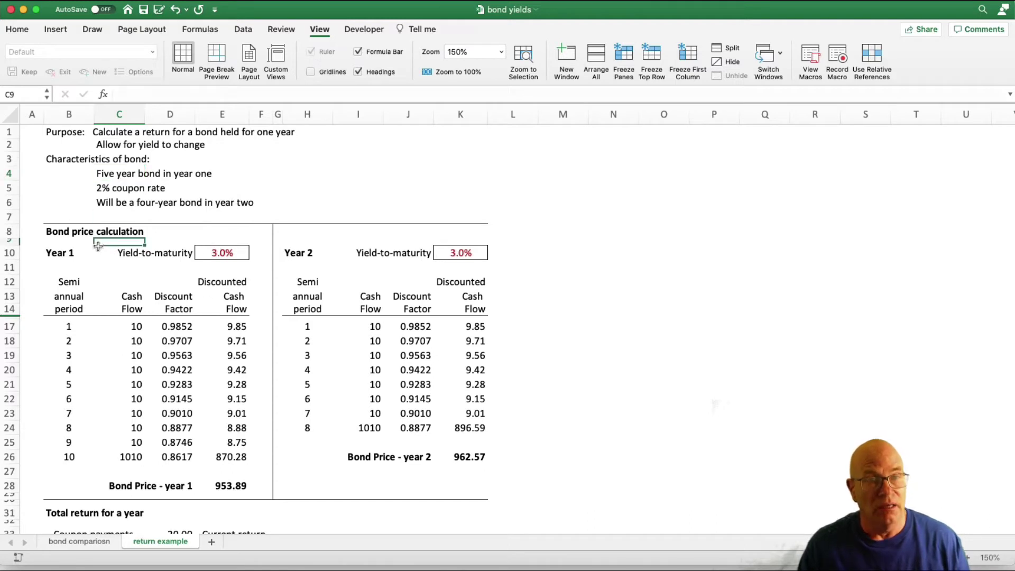
{"action": "left_click", "coordinate": [74, 236]}
{"action": "left_click", "coordinate": [228, 258]}
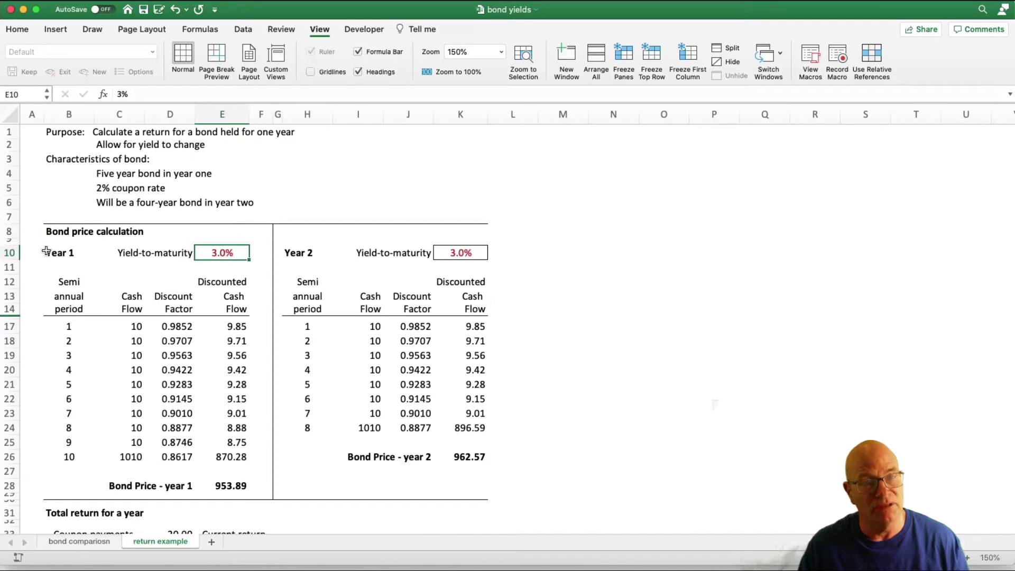
{"action": "left_click", "coordinate": [67, 253]}
{"action": "left_click", "coordinate": [476, 257]}
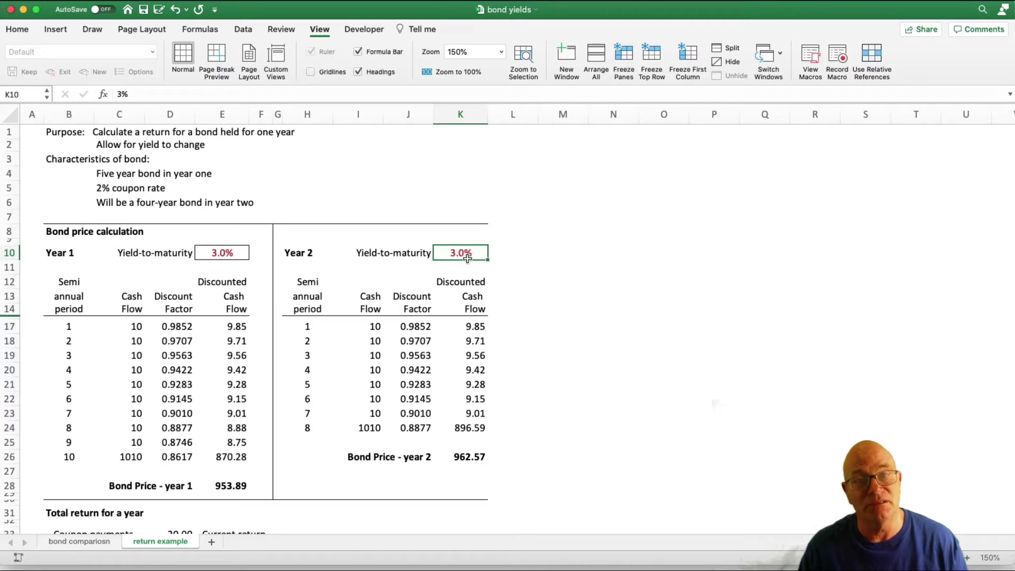
{"action": "left_click", "coordinate": [308, 253]}
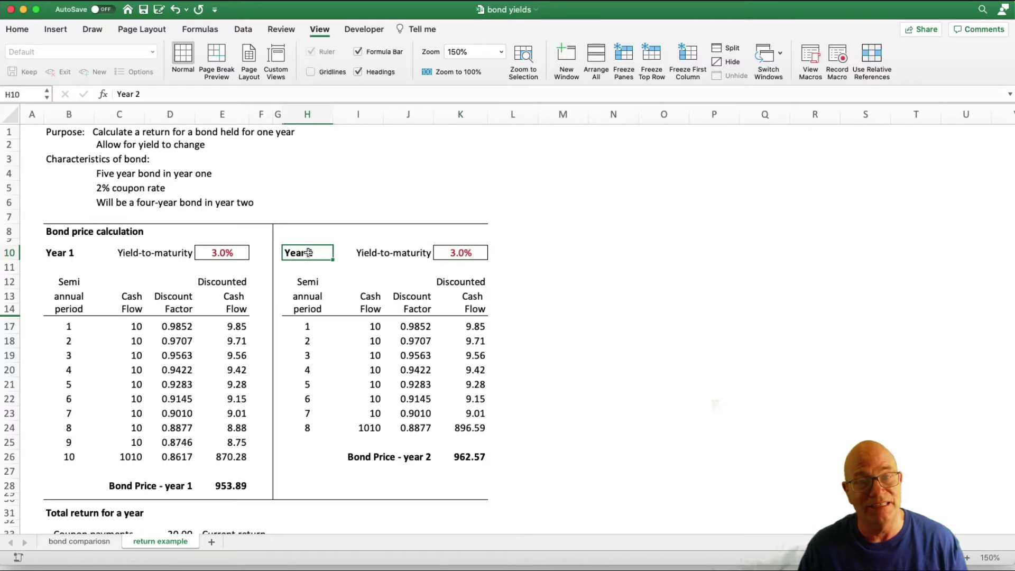
{"action": "left_click", "coordinate": [78, 325]}
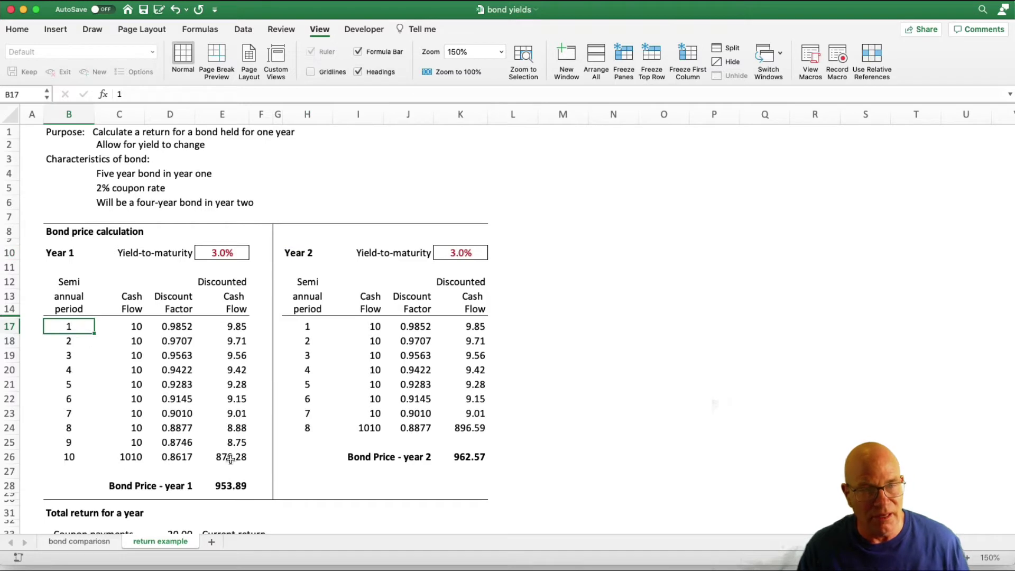
{"action": "left_click", "coordinate": [244, 482]}
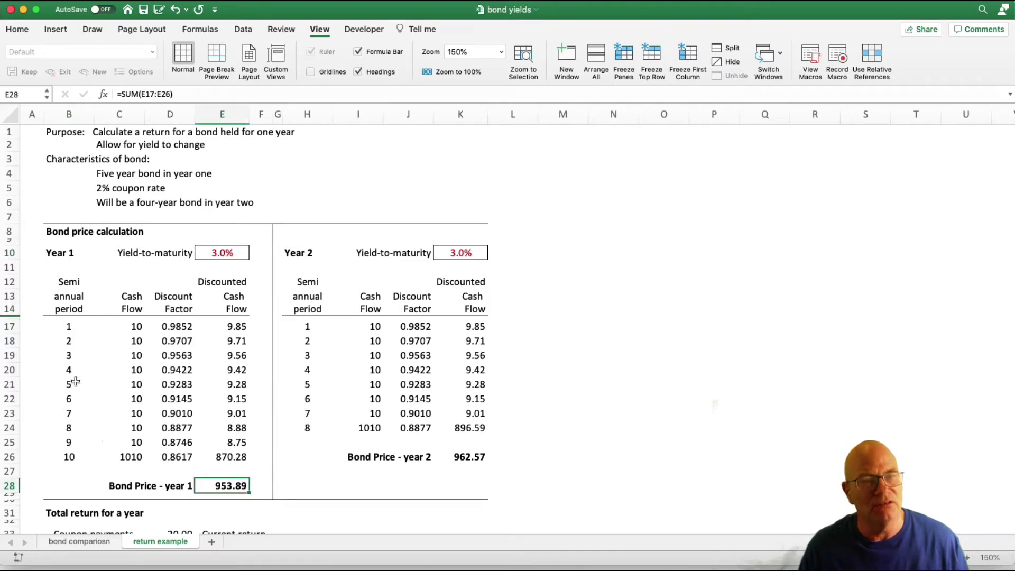
{"action": "left_click_drag", "start_coordinate": [69, 325], "coordinate": [63, 455]}
{"action": "left_click", "coordinate": [186, 322]}
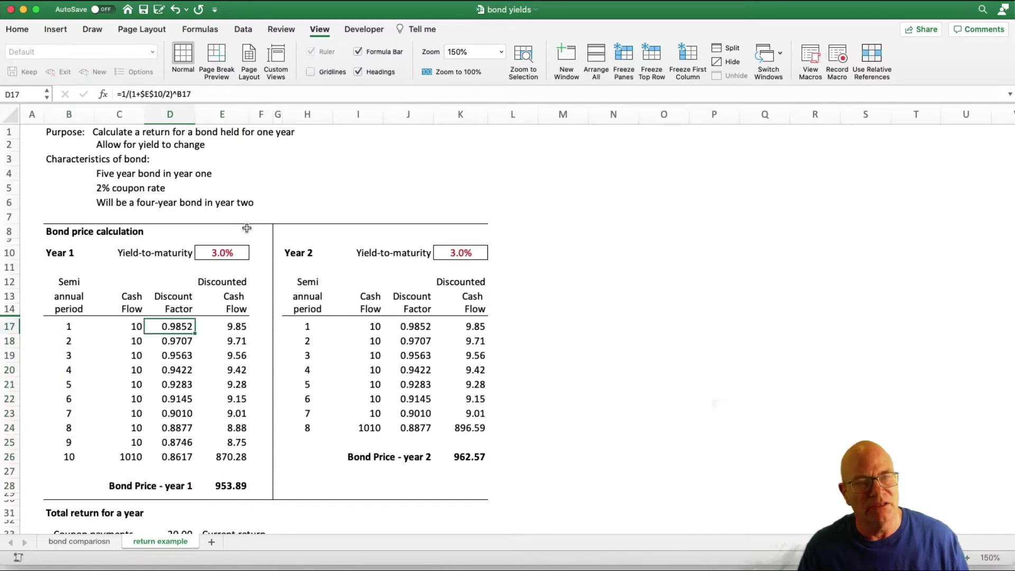
{"action": "left_click", "coordinate": [133, 339]}
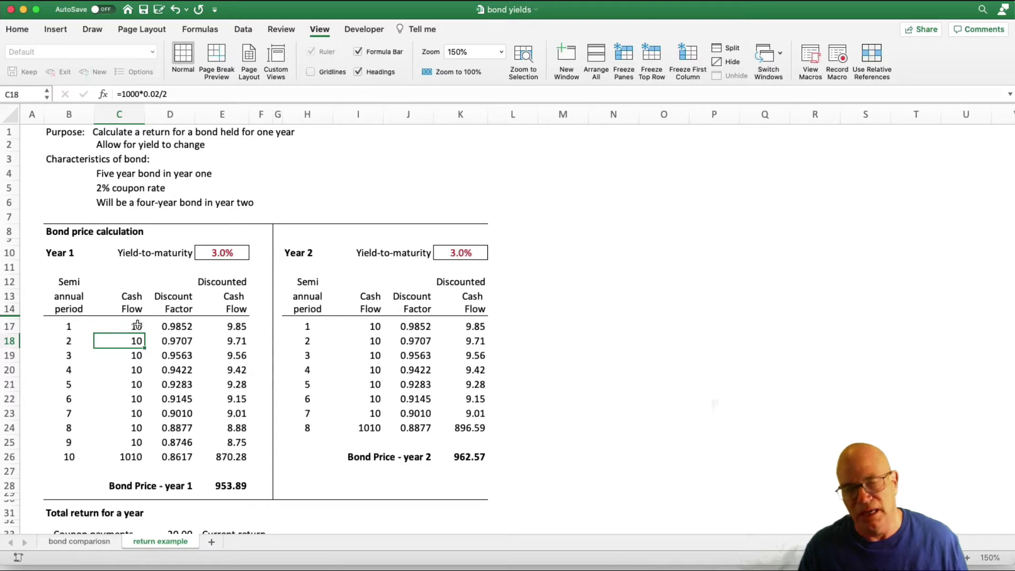
{"action": "left_click", "coordinate": [370, 398]}
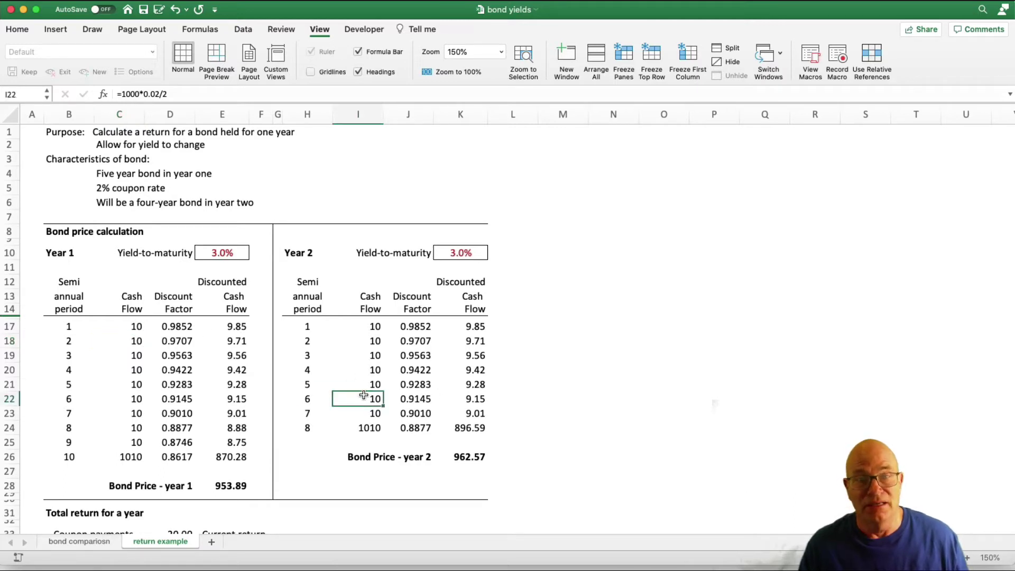
{"action": "left_click", "coordinate": [317, 338]}
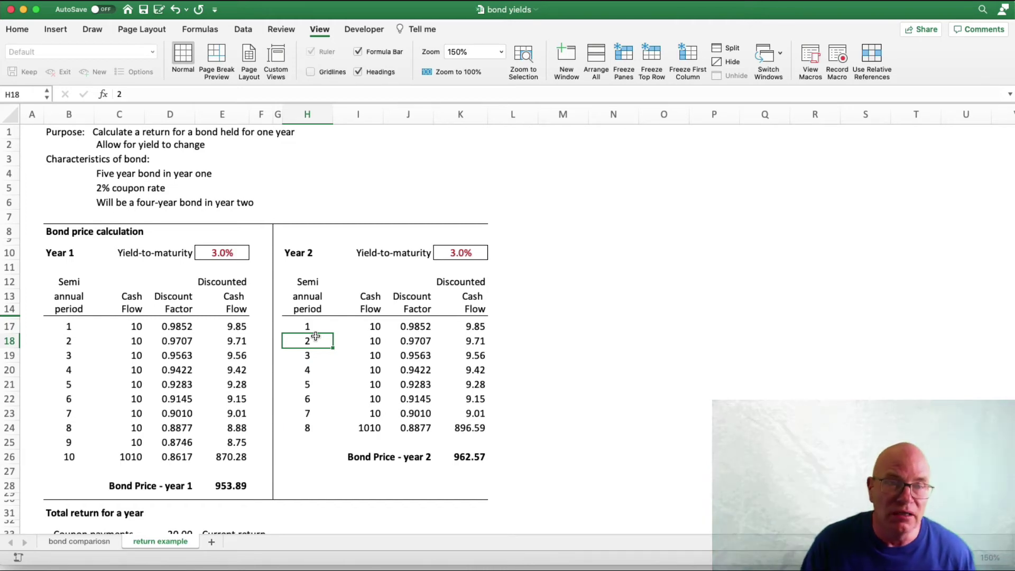
{"action": "left_click", "coordinate": [469, 451]}
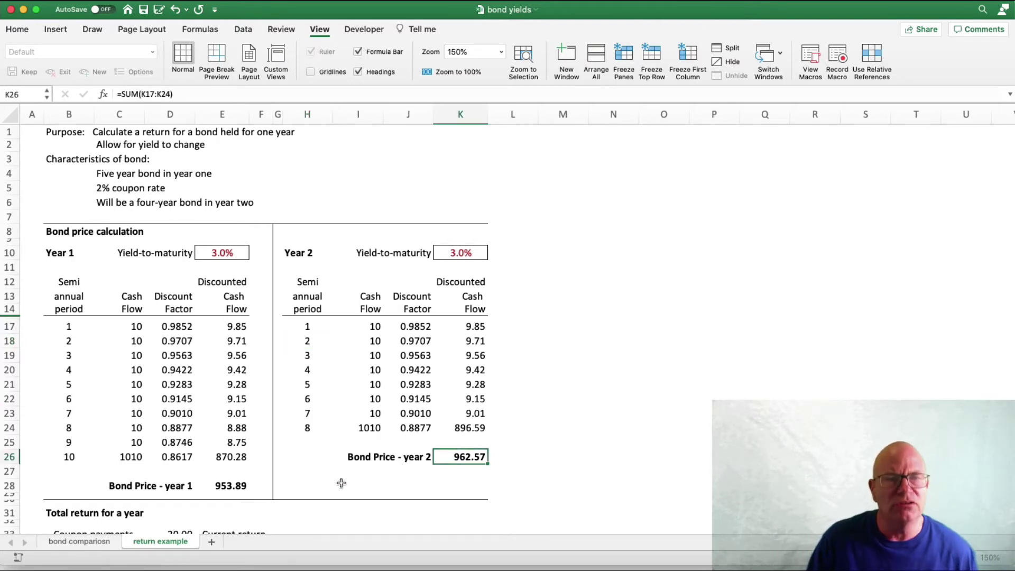
{"action": "left_click", "coordinate": [241, 486], "text": "super"}
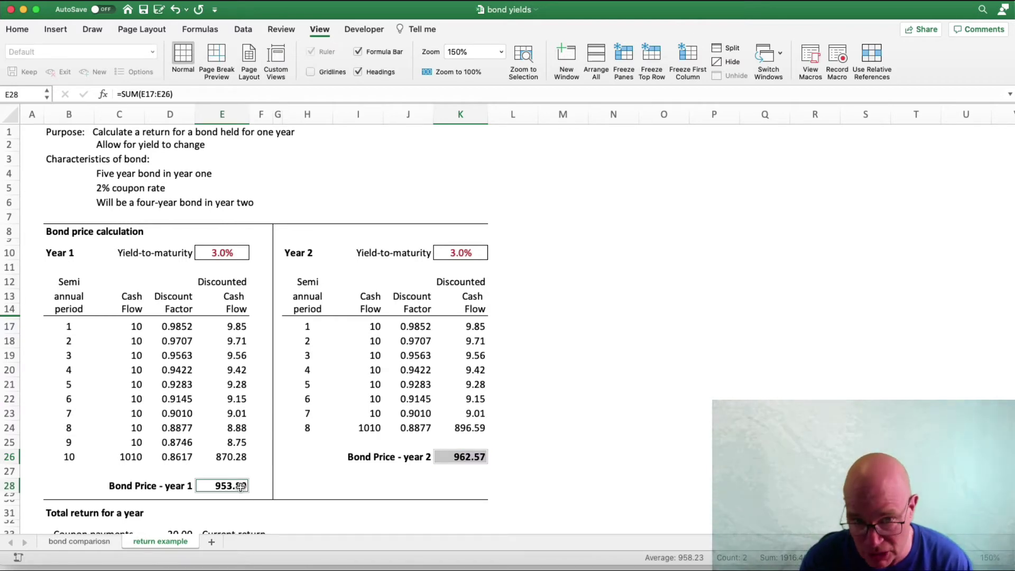
{"action": "left_click", "coordinate": [241, 486]}
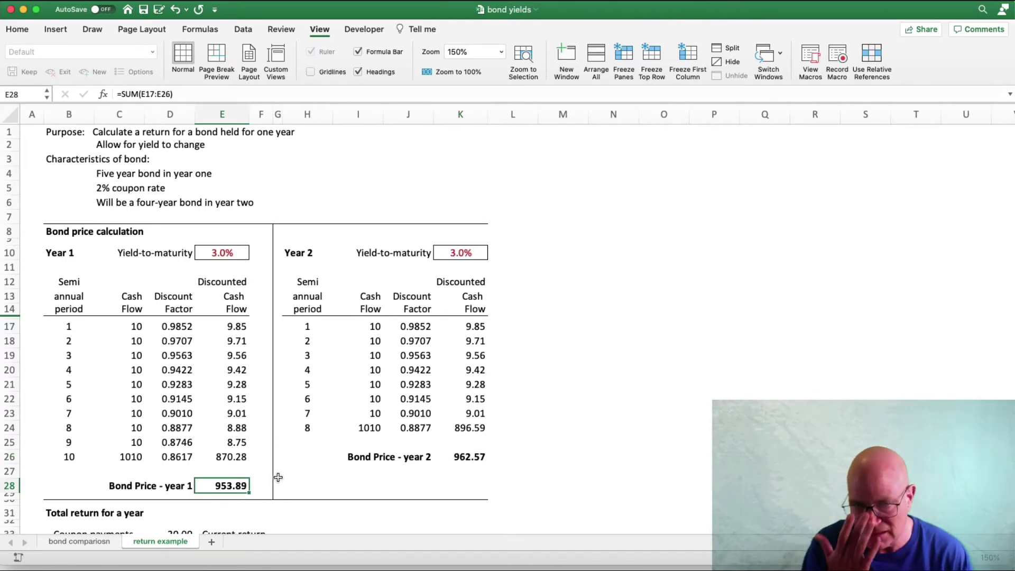
{"action": "left_click", "coordinate": [479, 457]}
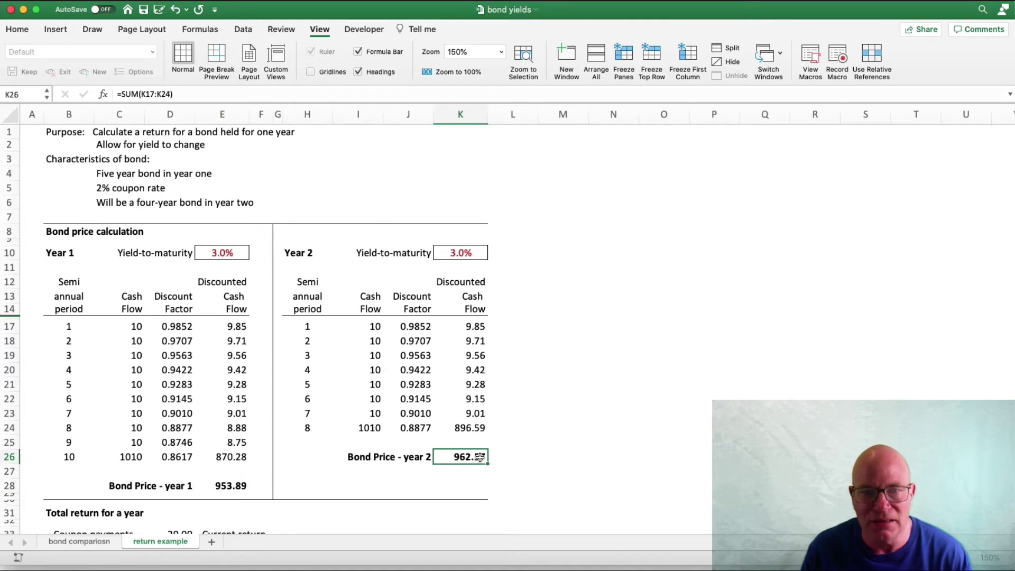
{"action": "left_click", "coordinate": [472, 426]}
{"action": "left_click", "coordinate": [471, 414]}
{"action": "left_click", "coordinate": [470, 427]}
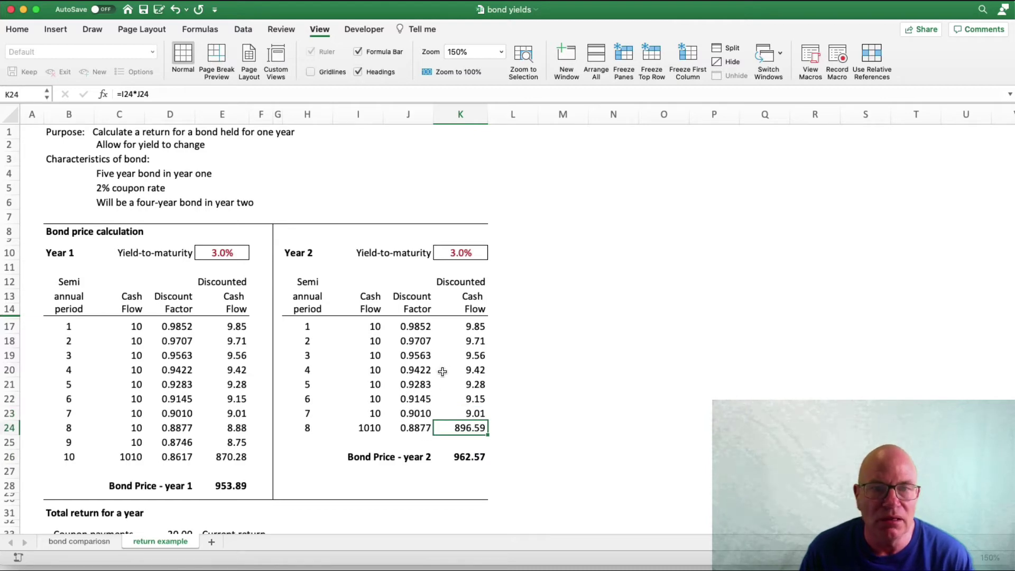
{"action": "left_click", "coordinate": [231, 451]}
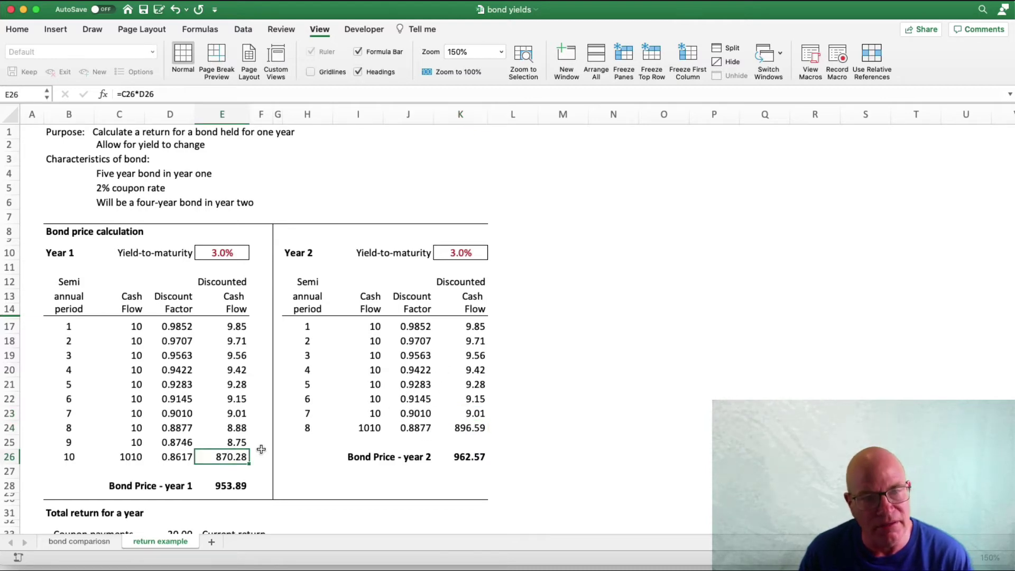
{"action": "left_click", "coordinate": [484, 427]}
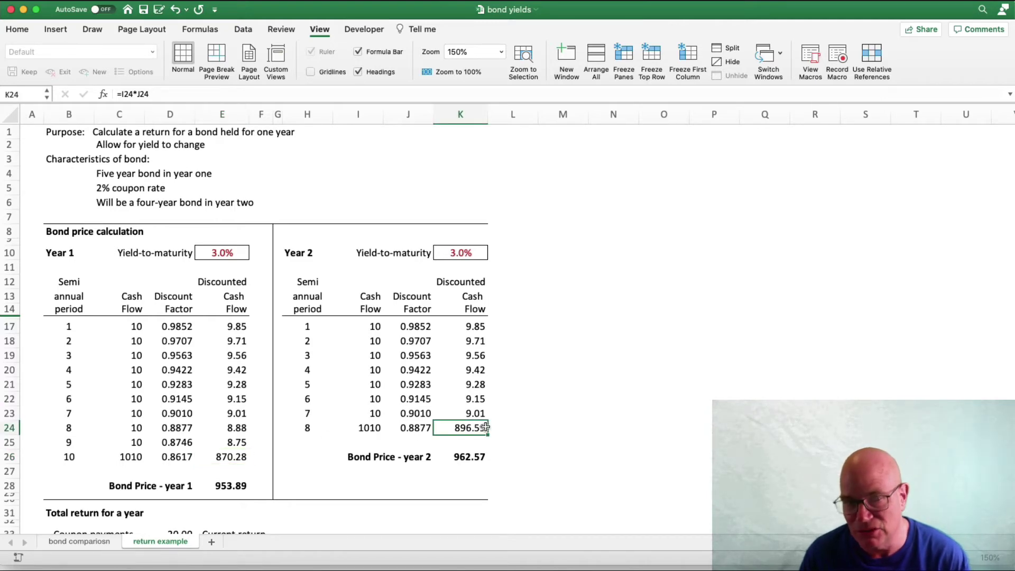
{"action": "scroll", "coordinate": [485, 427], "scroll_direction": "down", "scroll_amount": 2}
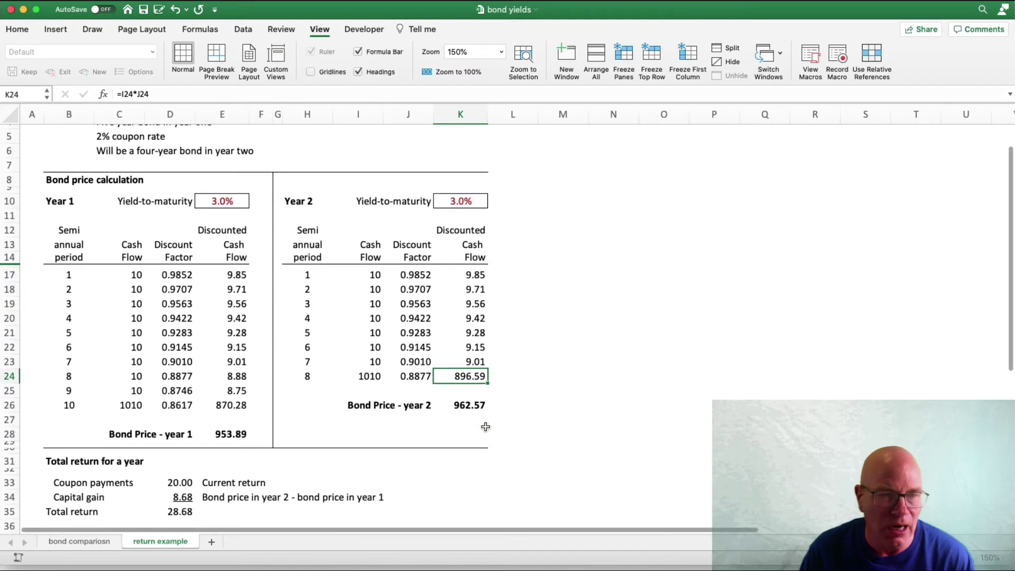
{"action": "scroll", "coordinate": [484, 426], "scroll_direction": "down", "scroll_amount": 2}
{"action": "left_click", "coordinate": [93, 397]}
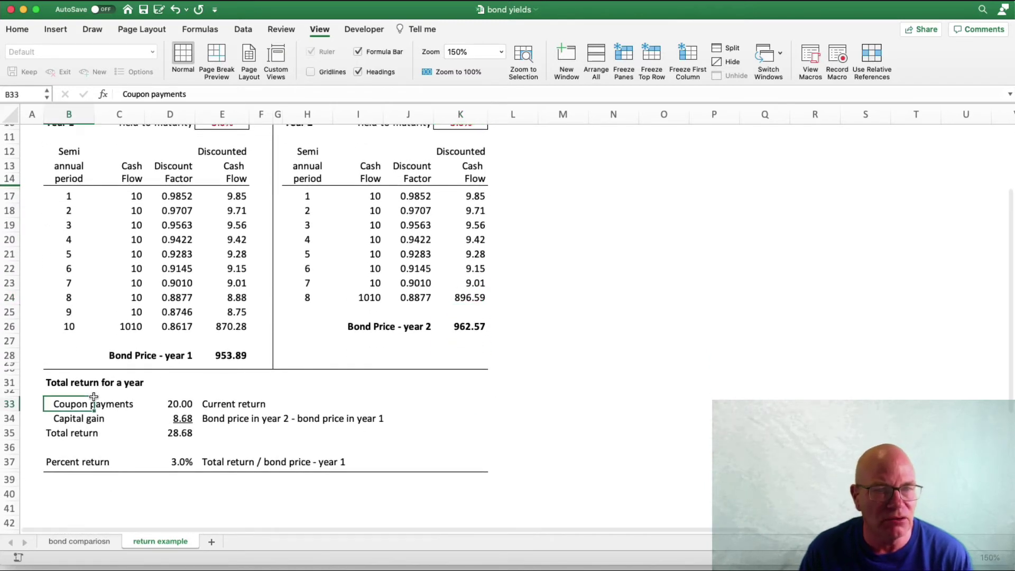
{"action": "left_click", "coordinate": [183, 401]}
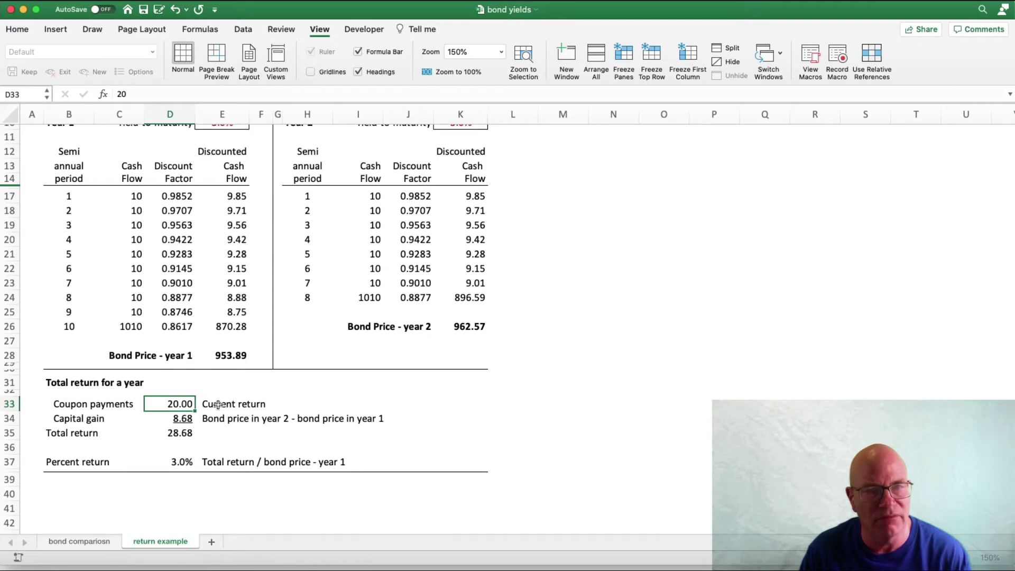
{"action": "left_click_drag", "start_coordinate": [128, 199], "coordinate": [124, 210]}
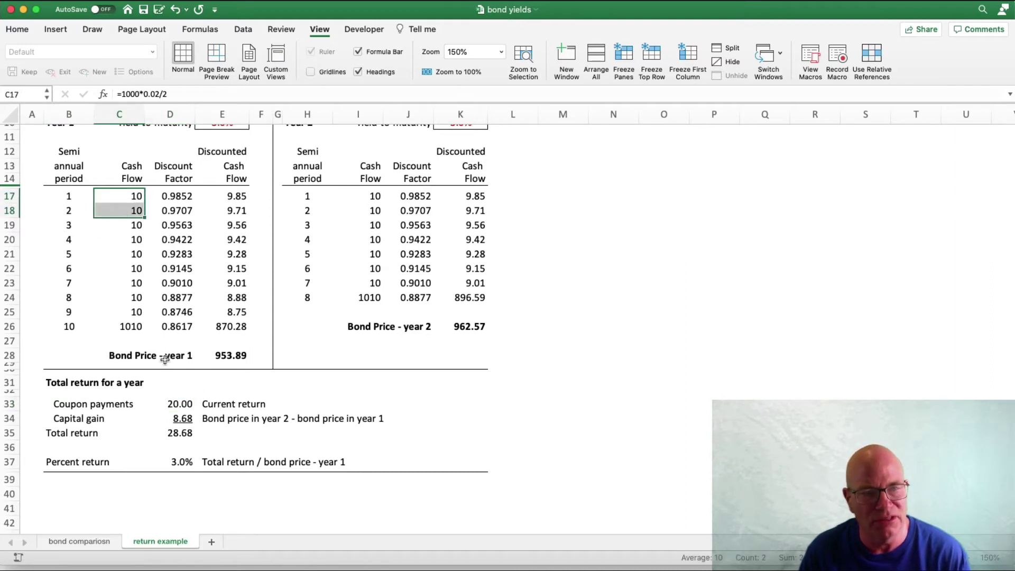
{"action": "left_click", "coordinate": [179, 413]}
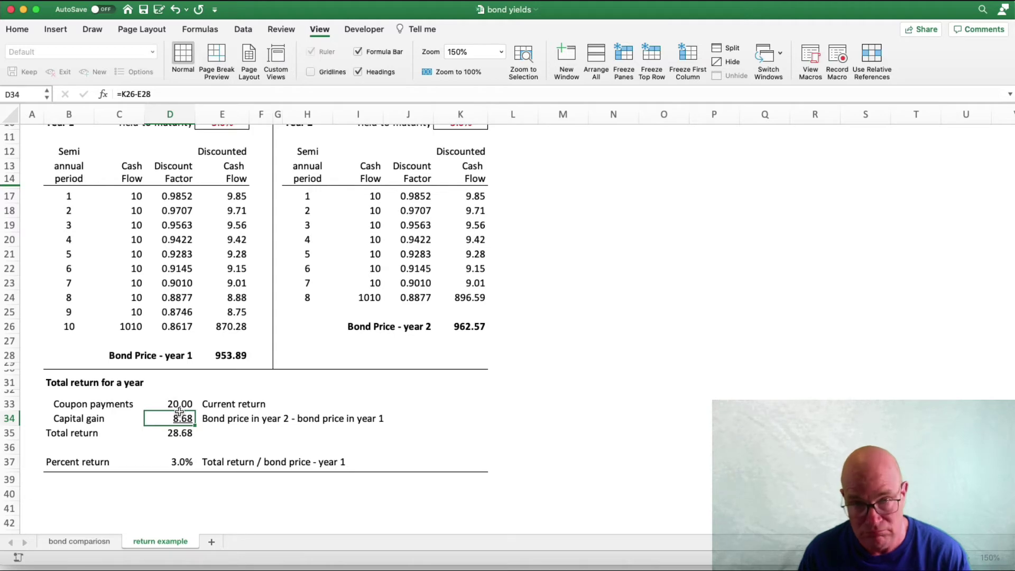
{"action": "left_click", "coordinate": [477, 328]}
{"action": "left_click", "coordinate": [238, 356]}
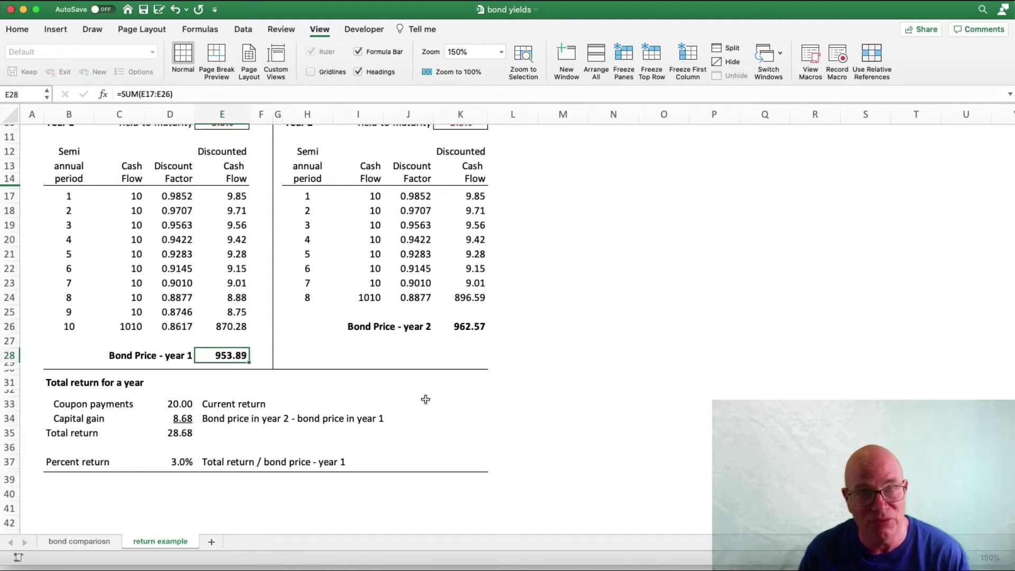
{"action": "left_click", "coordinate": [185, 434]}
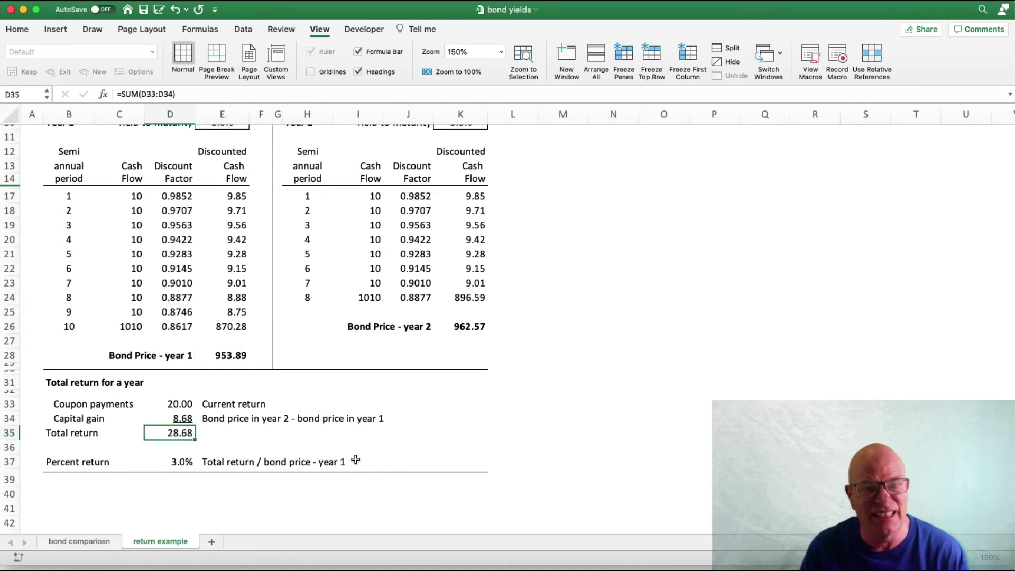
{"action": "left_click", "coordinate": [189, 464]}
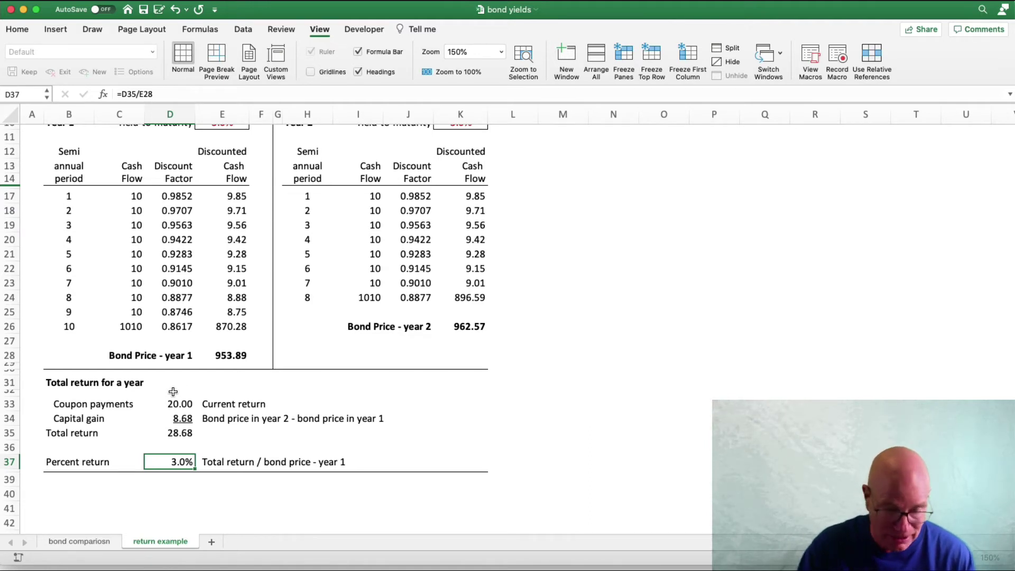
{"action": "scroll", "coordinate": [296, 391], "scroll_direction": "up", "scroll_amount": 1}
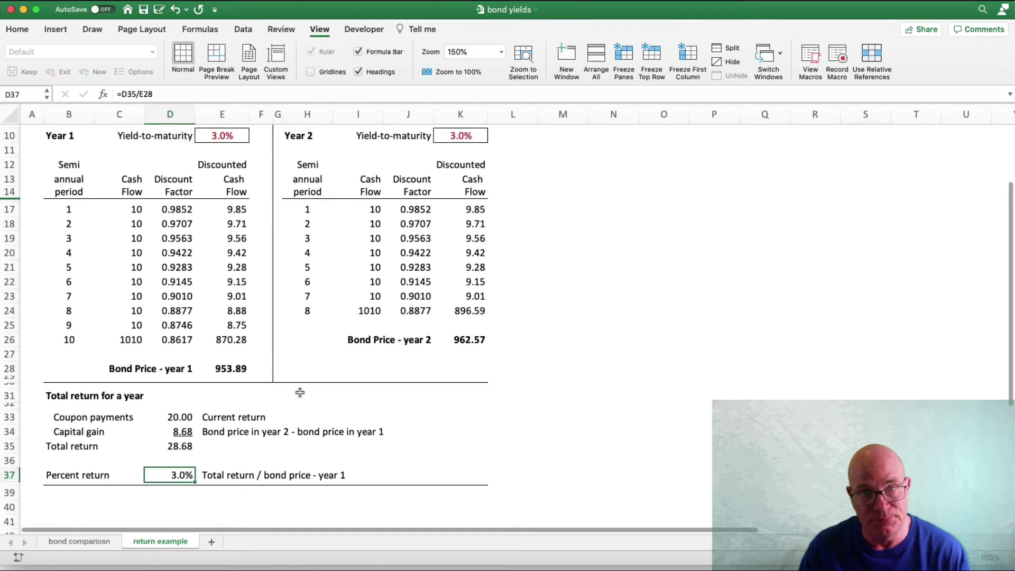
Enter .02 in K10 to set the year-2 yield-to-maturity to 2%.
{"action": "left_click", "coordinate": [468, 136]}
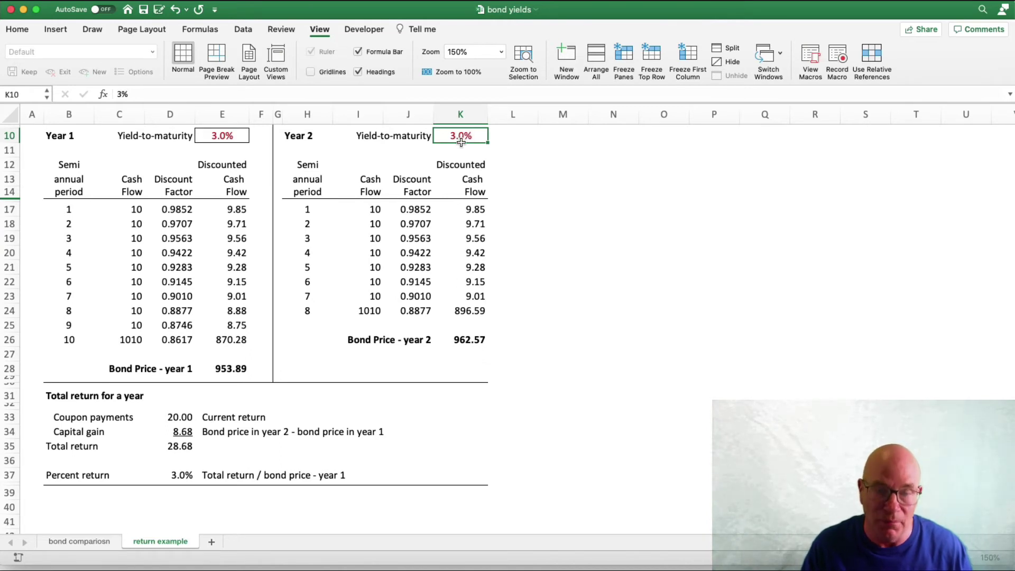
{"action": "type", "text": ".02"}
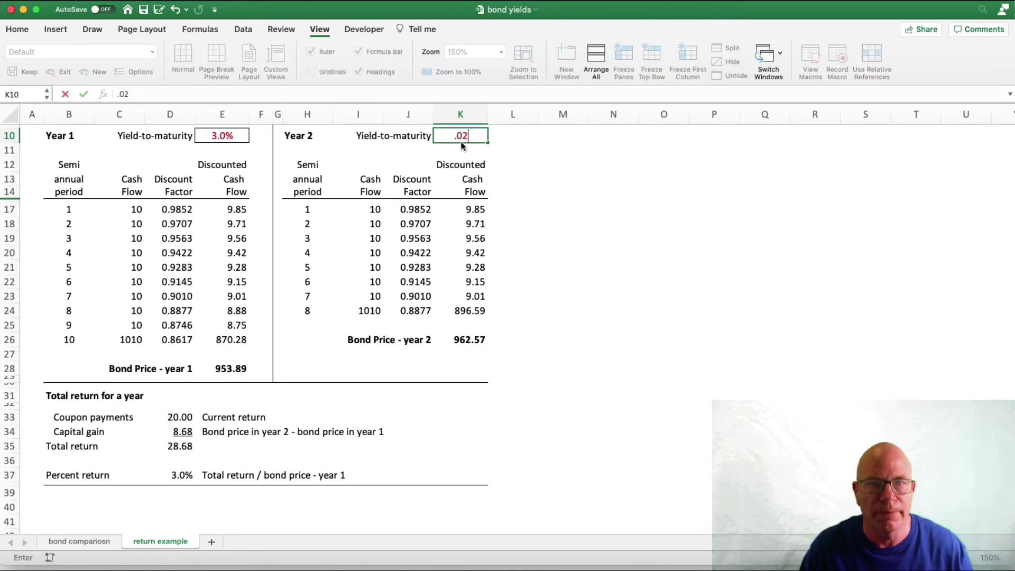
{"action": "key", "text": "Return"}
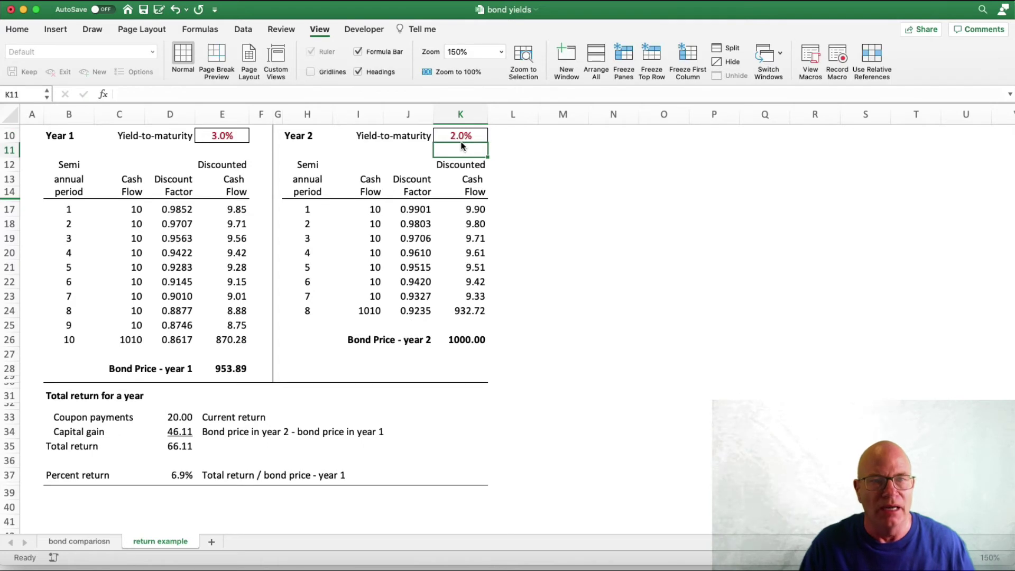
Review the recalculated price 1000.00, capital gain 46.11, total return 66.11 and 6.9% return.
{"action": "left_click", "coordinate": [478, 341]}
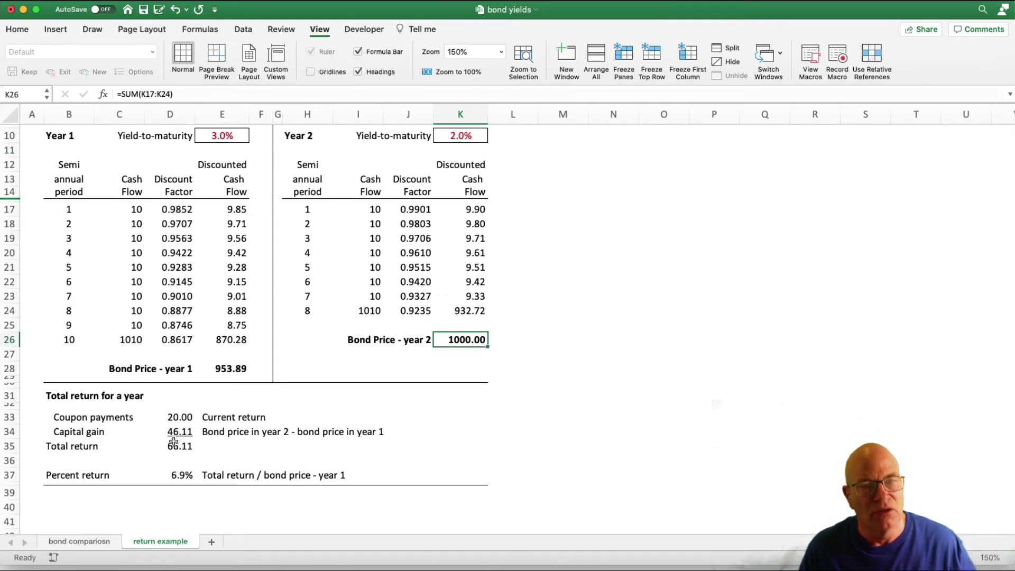
{"action": "left_click", "coordinate": [185, 419]}
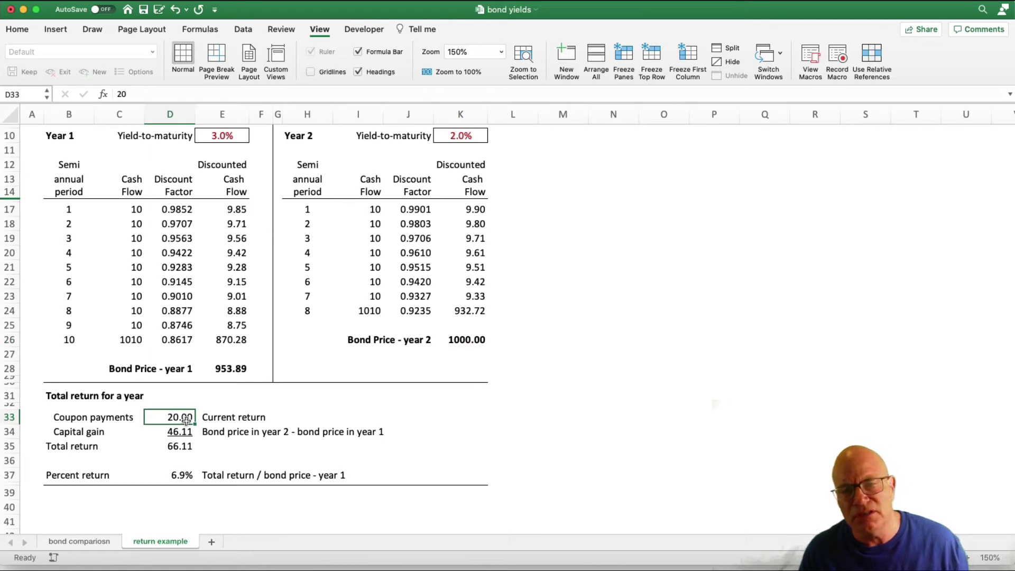
{"action": "left_click", "coordinate": [181, 434]}
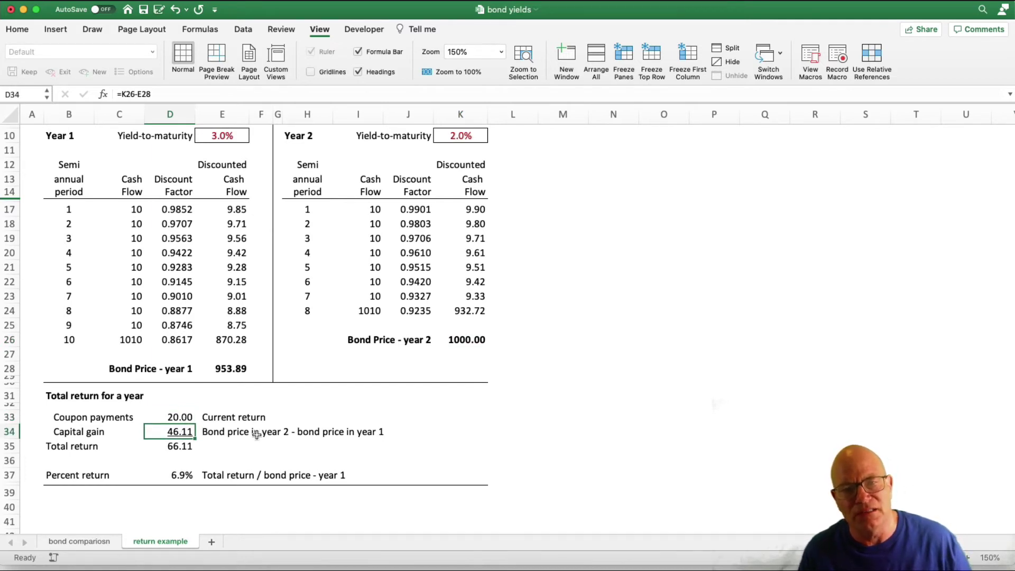
{"action": "left_click", "coordinate": [173, 457]}
{"action": "left_click", "coordinate": [185, 441]}
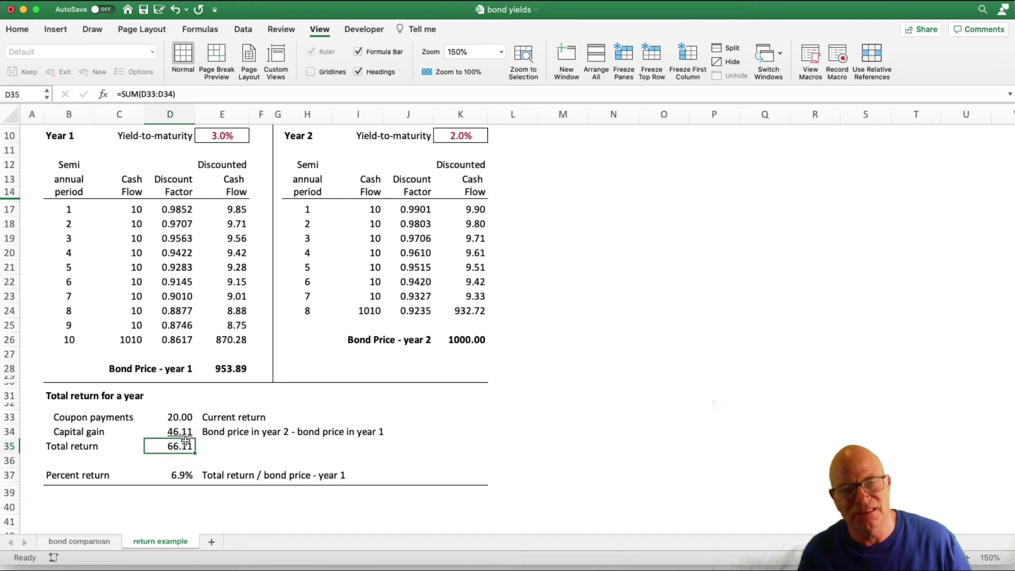
{"action": "left_click", "coordinate": [189, 470]}
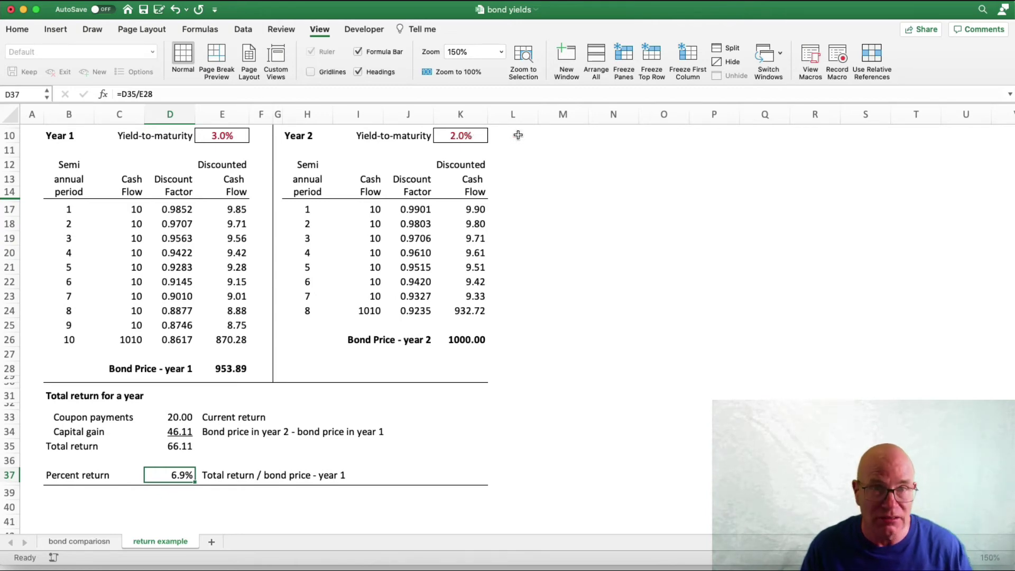
Undo the change and restore the year-2 yield in K10 to 3%, confirming the 3.0% return.
{"action": "key", "text": "Return"}
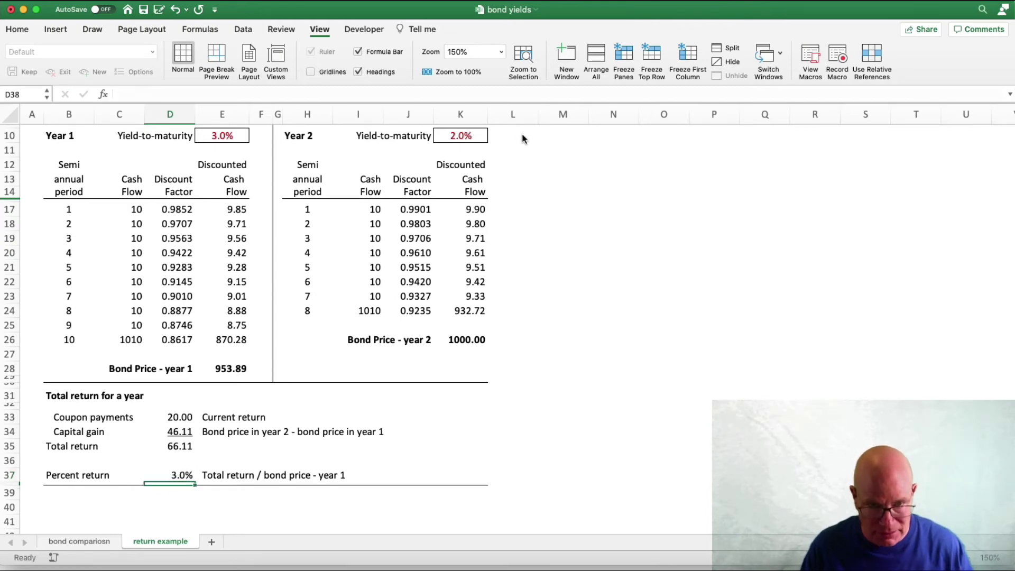
{"action": "left_click", "coordinate": [177, 13]}
{"action": "left_click", "coordinate": [469, 136]}
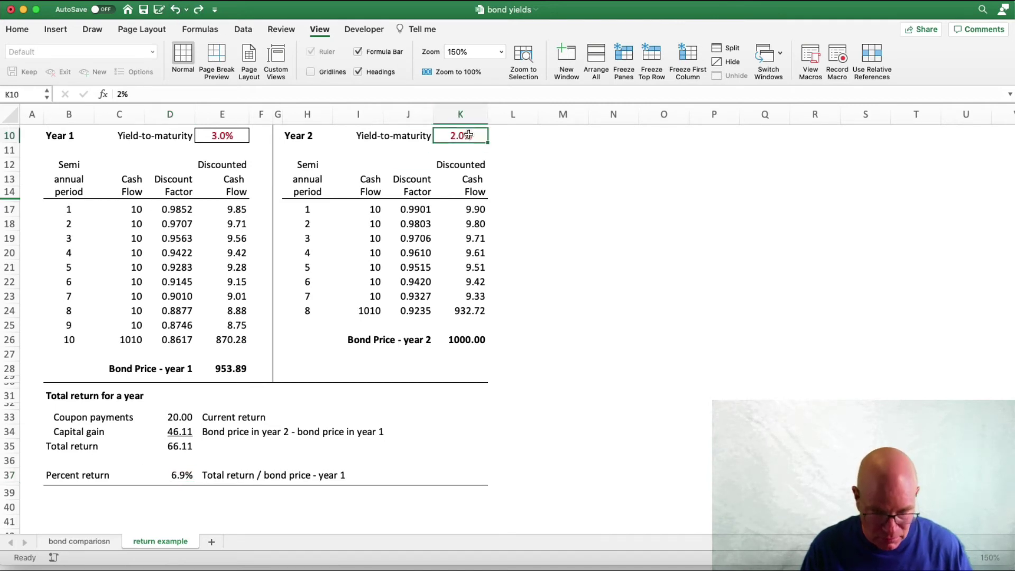
{"action": "type", "text": ",93"}
{"action": "key", "text": "ctrl+Return"}
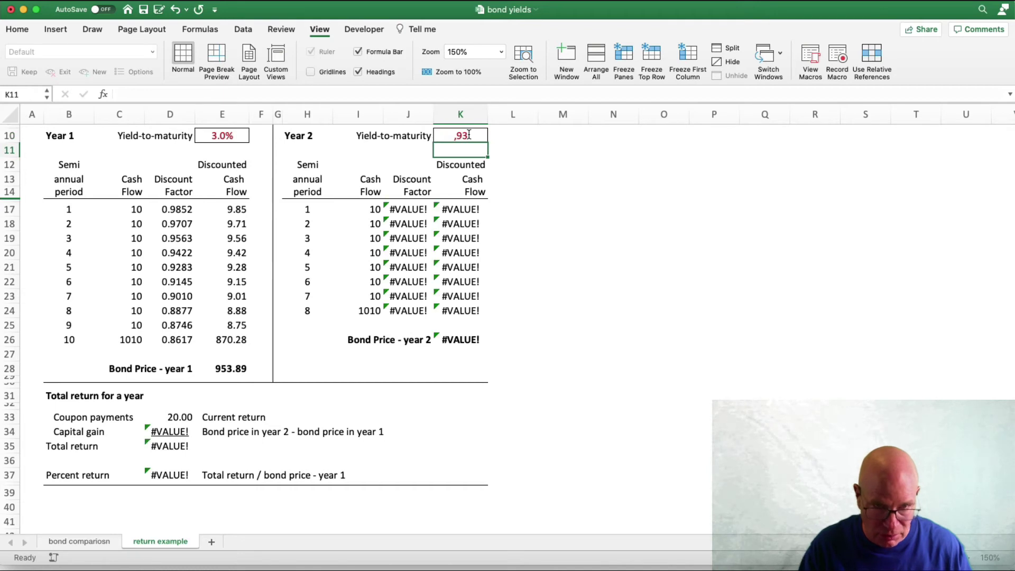
{"action": "type", "text": ".03"}
{"action": "key", "text": "Return"}
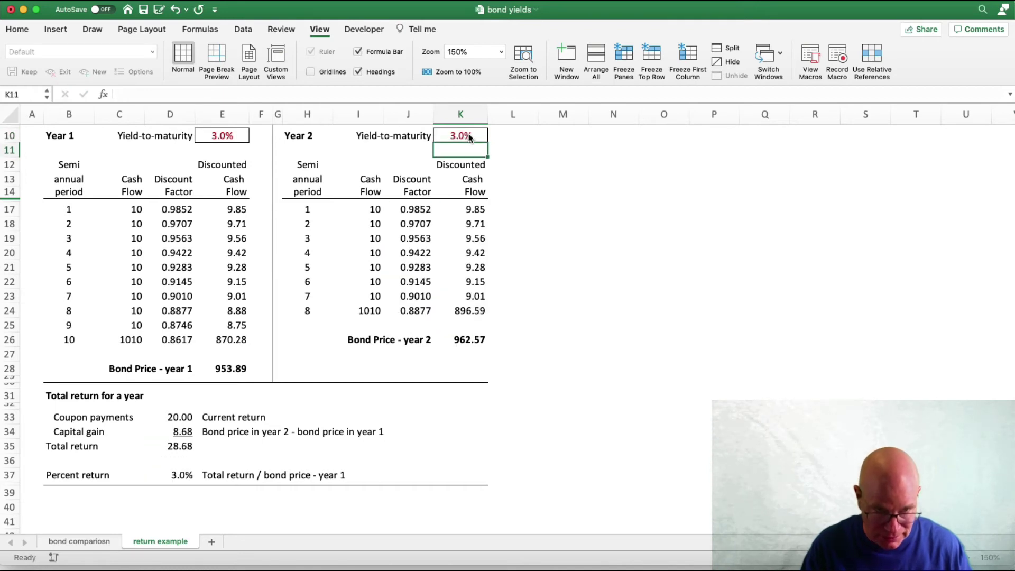
{"action": "left_click", "coordinate": [154, 473]}
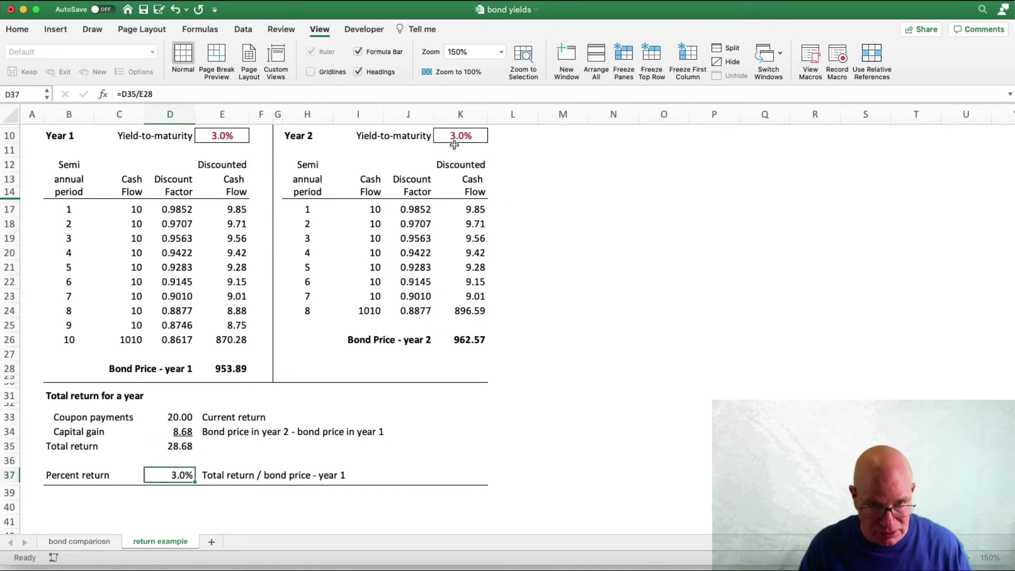
Set K10 to .04 and check the new price, -27.14 capital gain, -7.14 total return and -0.7% return.
{"action": "left_click", "coordinate": [461, 138]}
{"action": "type", "text": ".04"}
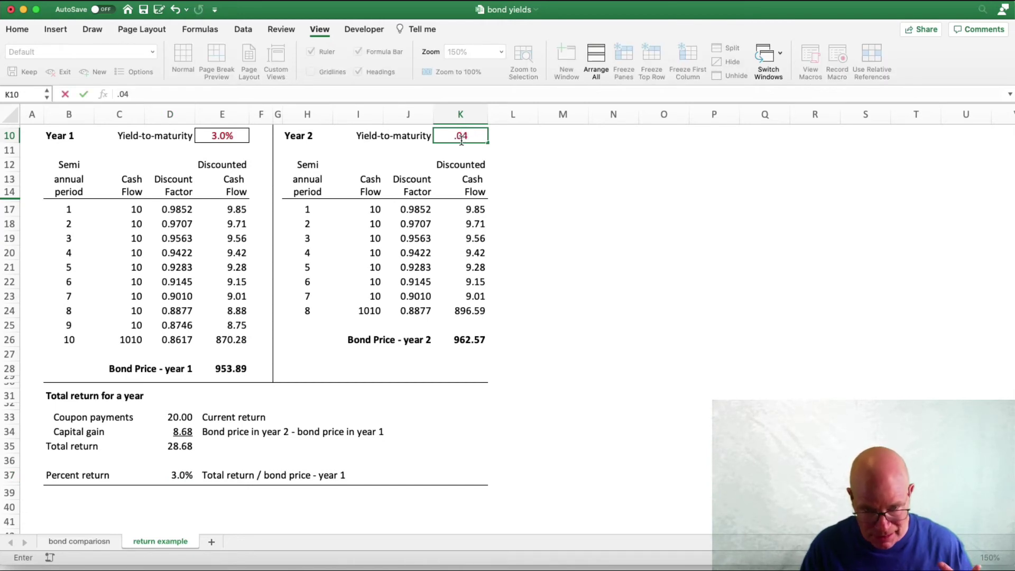
{"action": "key", "text": "Return"}
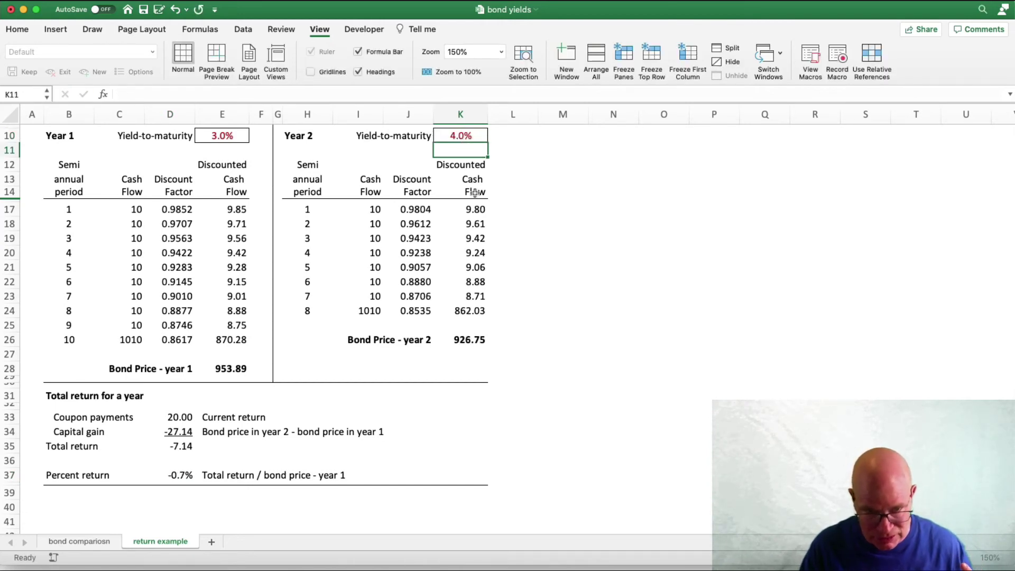
{"action": "left_click", "coordinate": [467, 328]}
{"action": "left_click", "coordinate": [191, 432]}
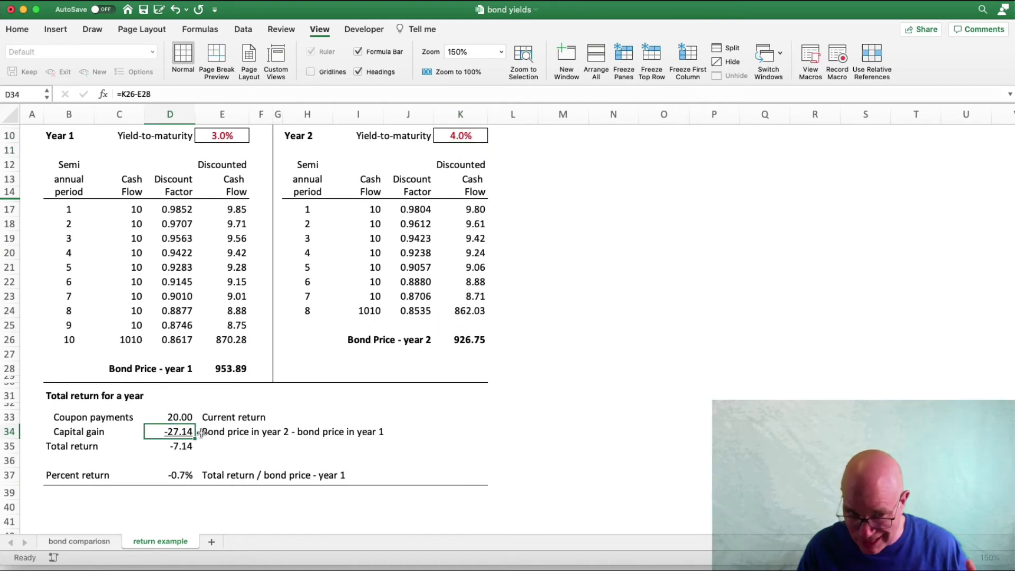
{"action": "left_click", "coordinate": [177, 447]}
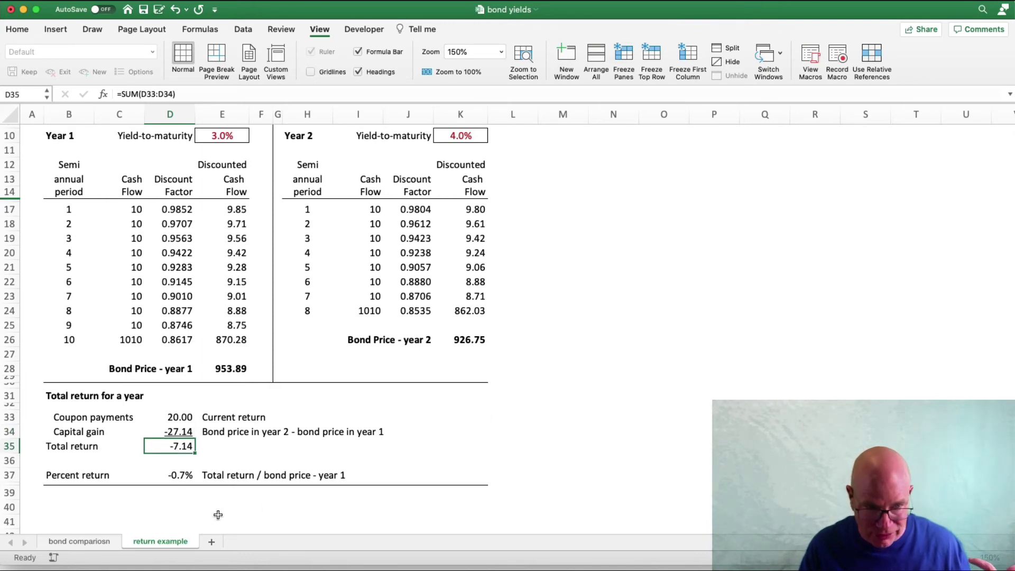
{"action": "left_click_drag", "start_coordinate": [186, 465], "coordinate": [186, 468]}
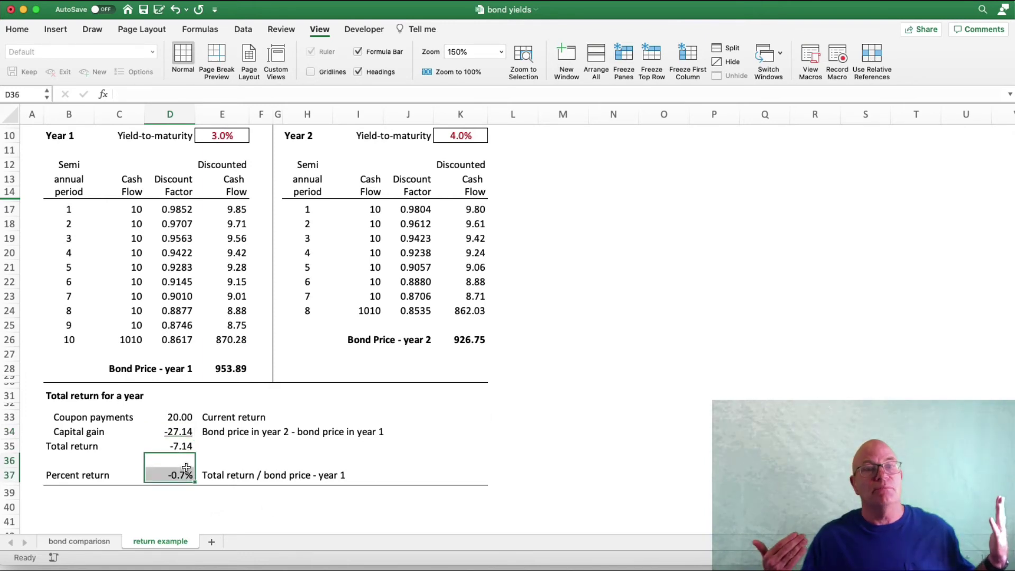